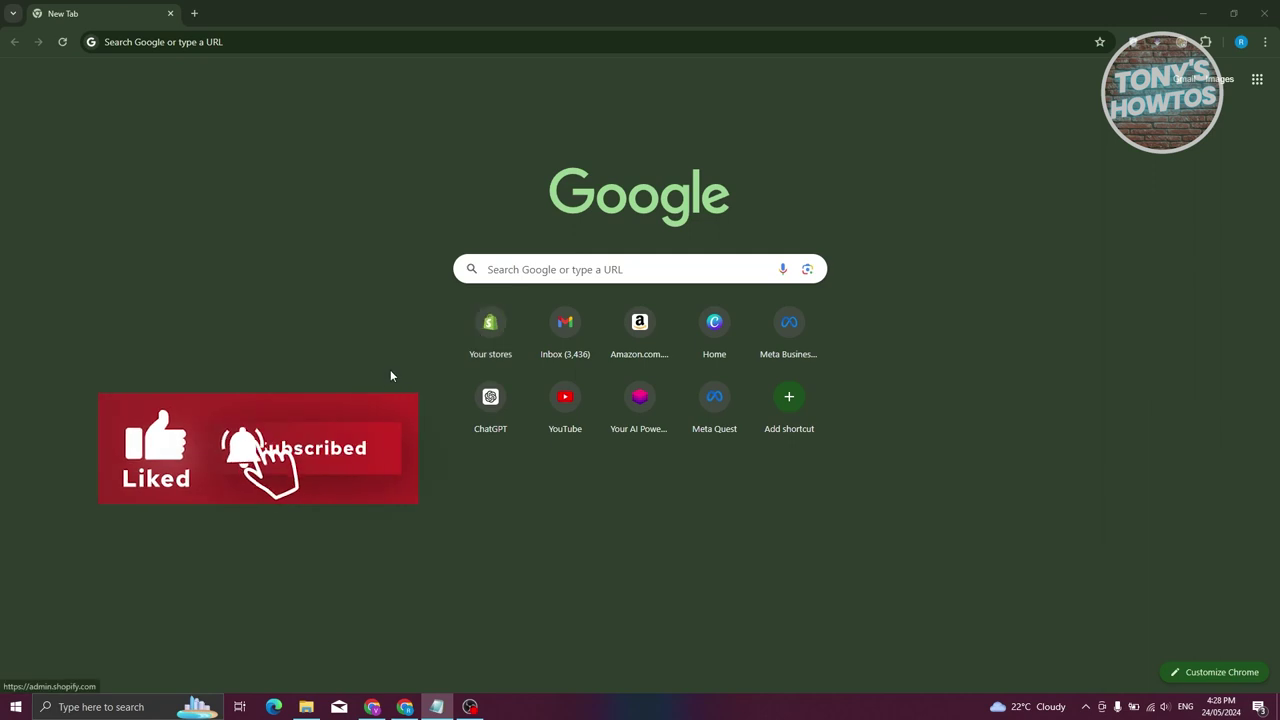
- Open Google Password Manager from Chrome's menu to list the five saved passwords
click(344, 387)
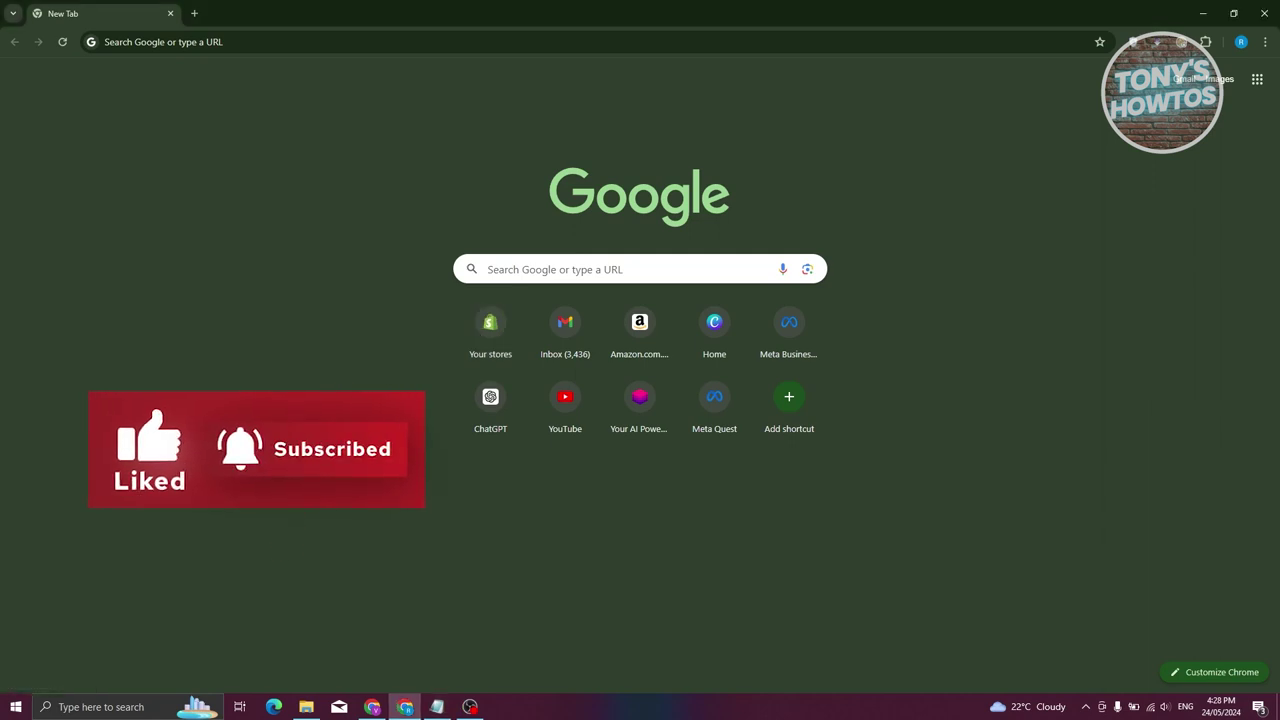
click(1265, 42)
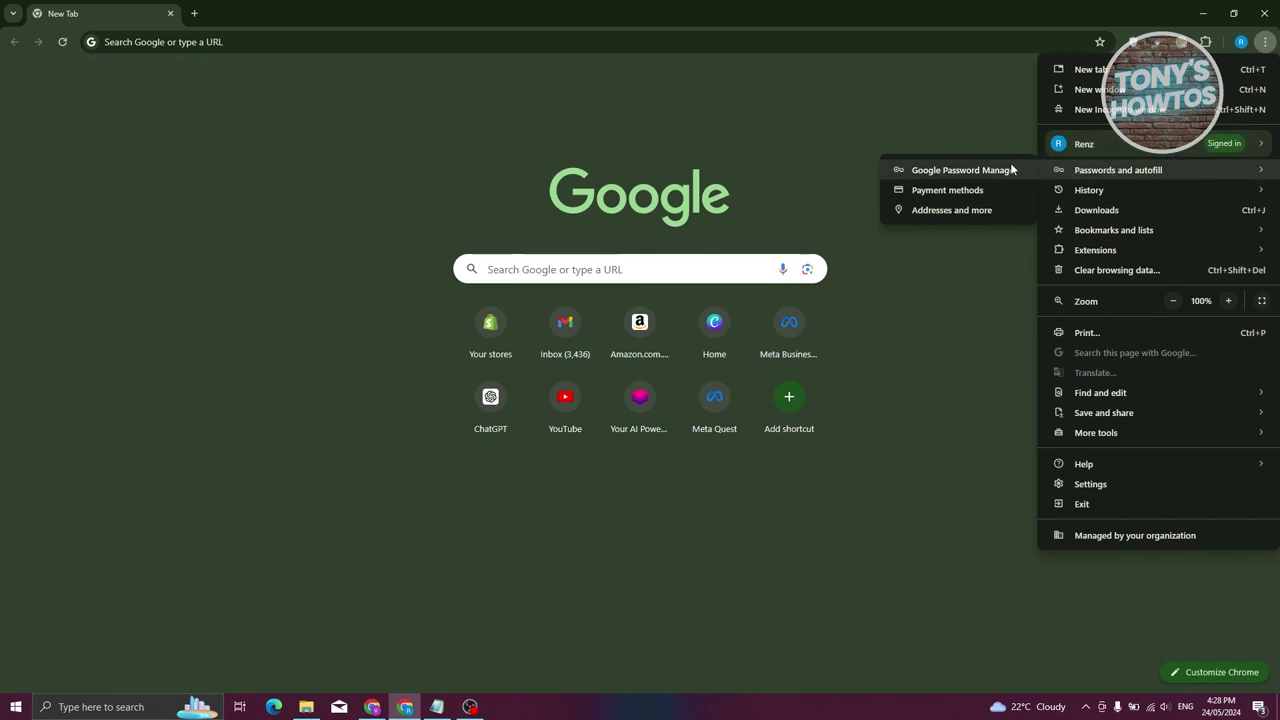
click(918, 171)
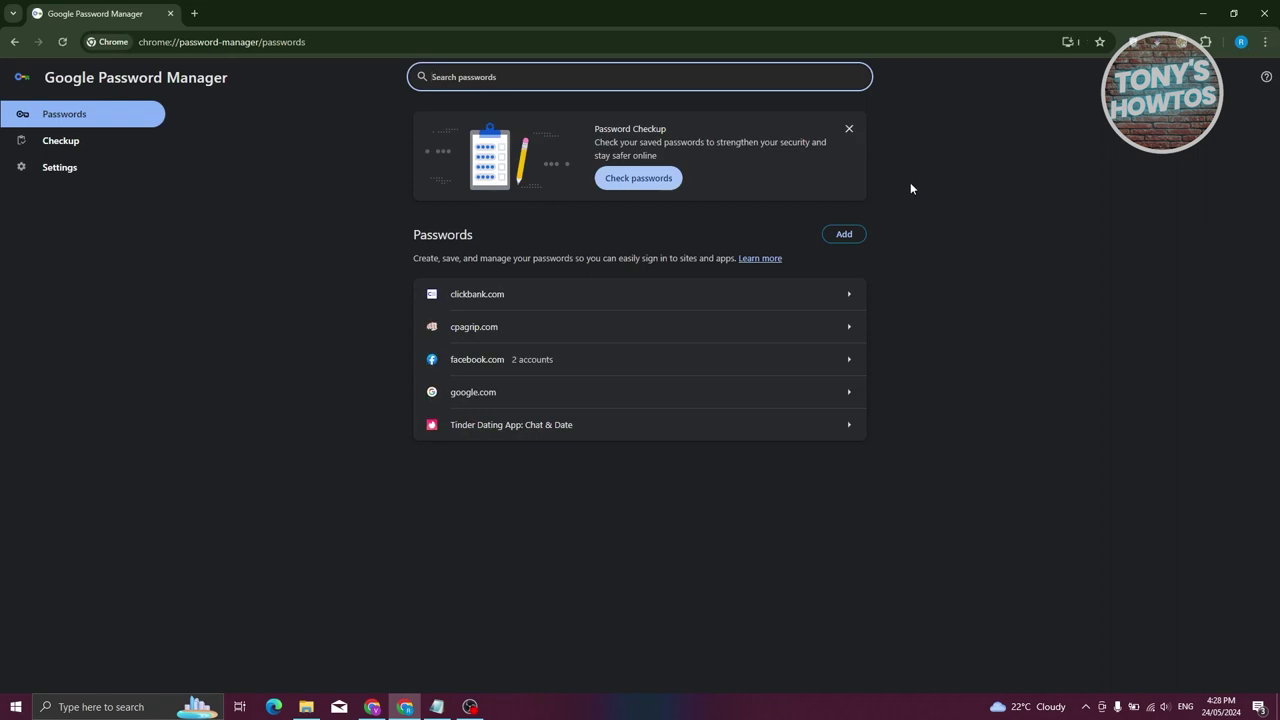
- View the Password Manager Settings page, check the Passwords list, then return to Settings
click(100, 170)
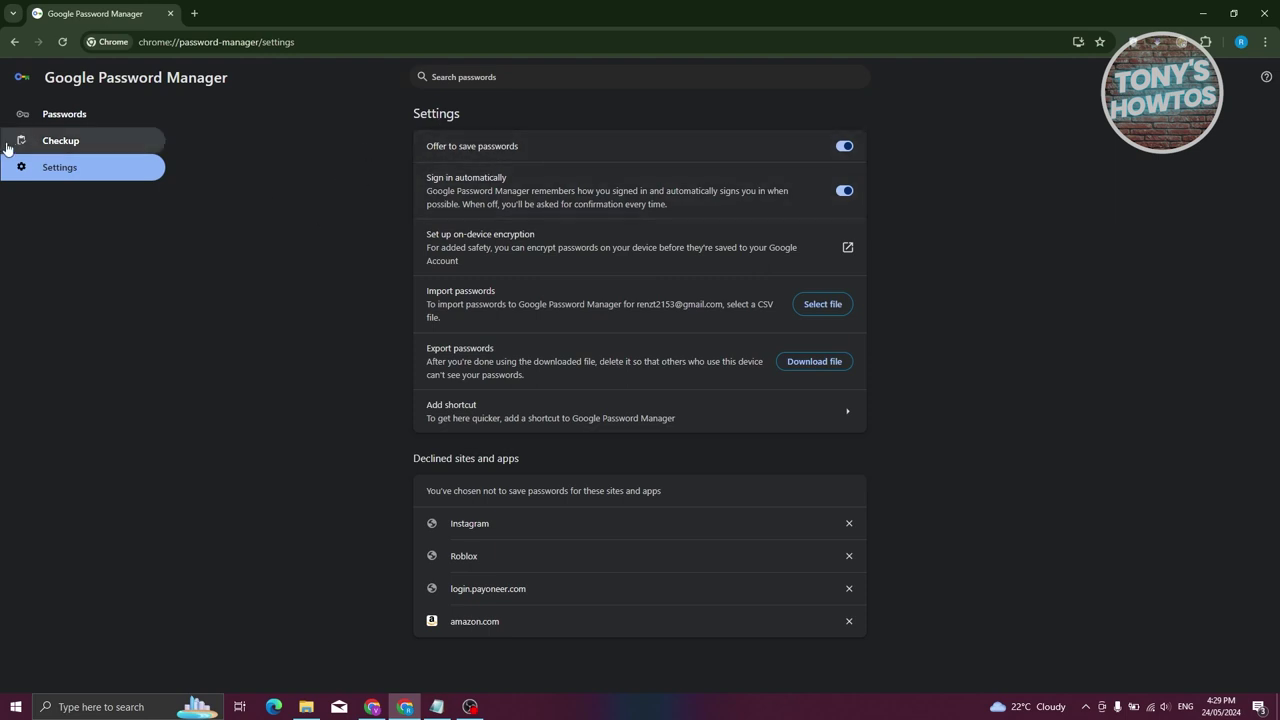
click(59, 118)
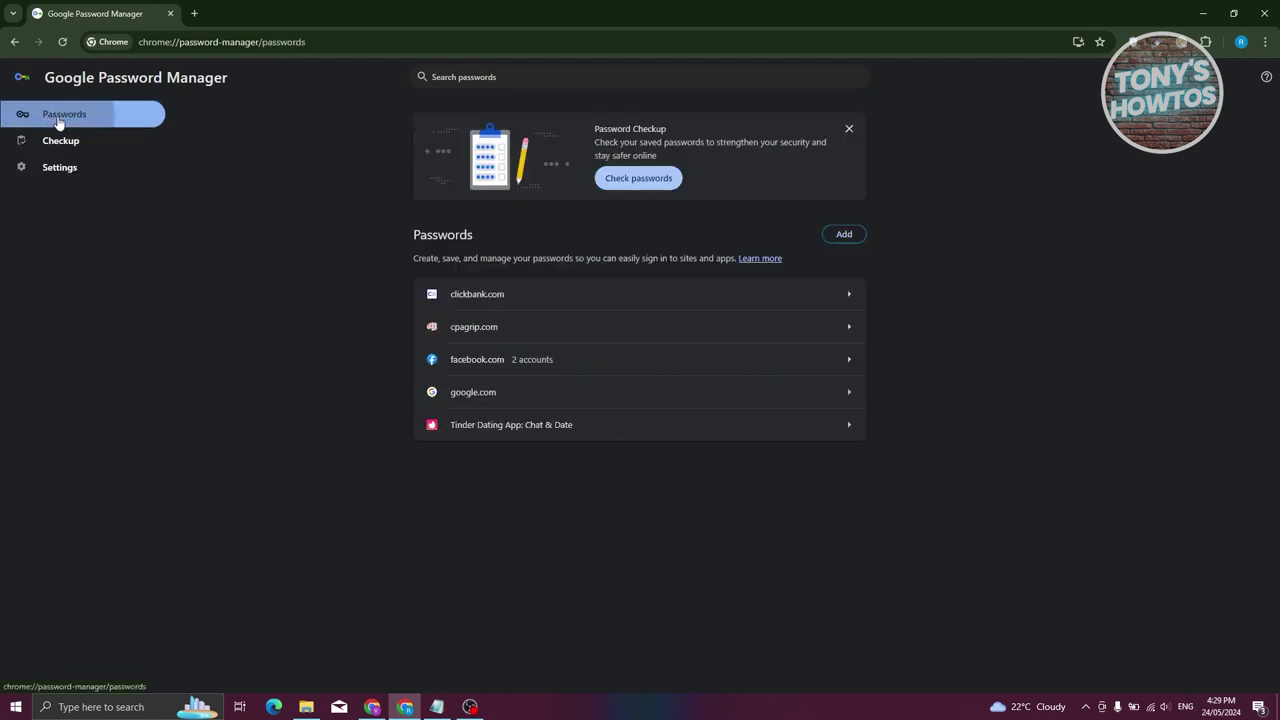
click(43, 176)
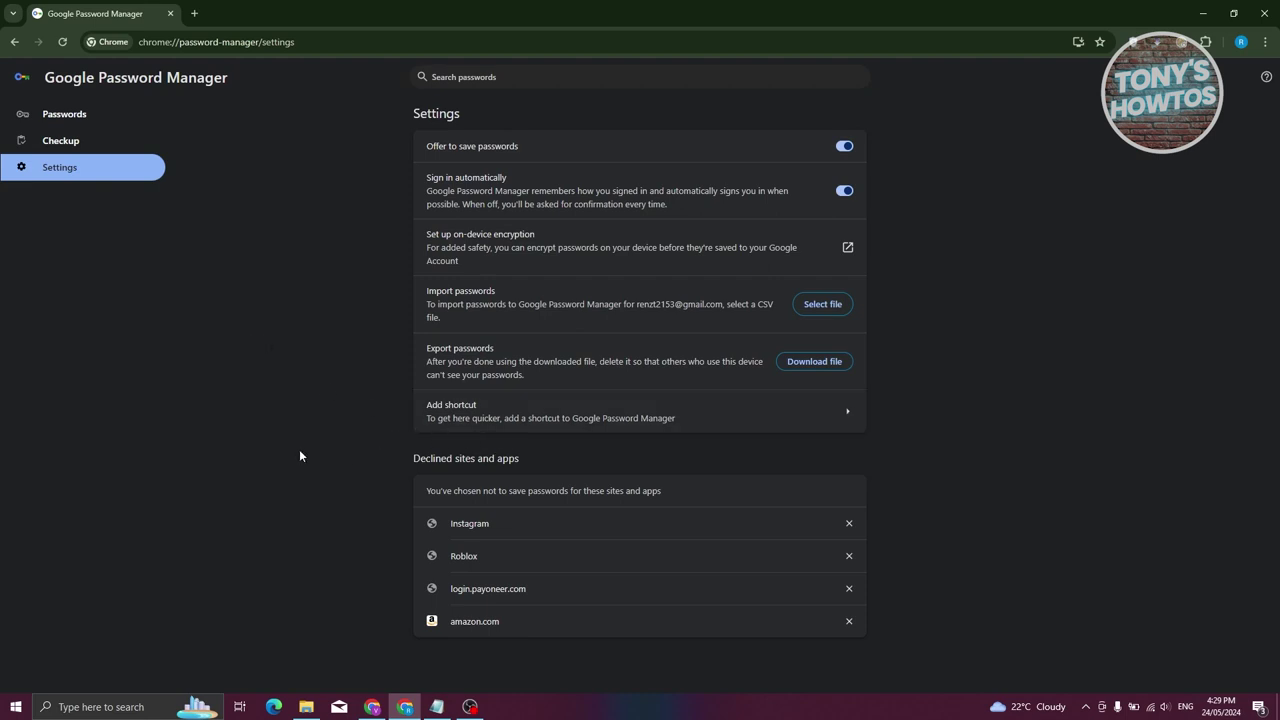
- Install Google Password Manager as a desktop app, then close its app window
click(620, 417)
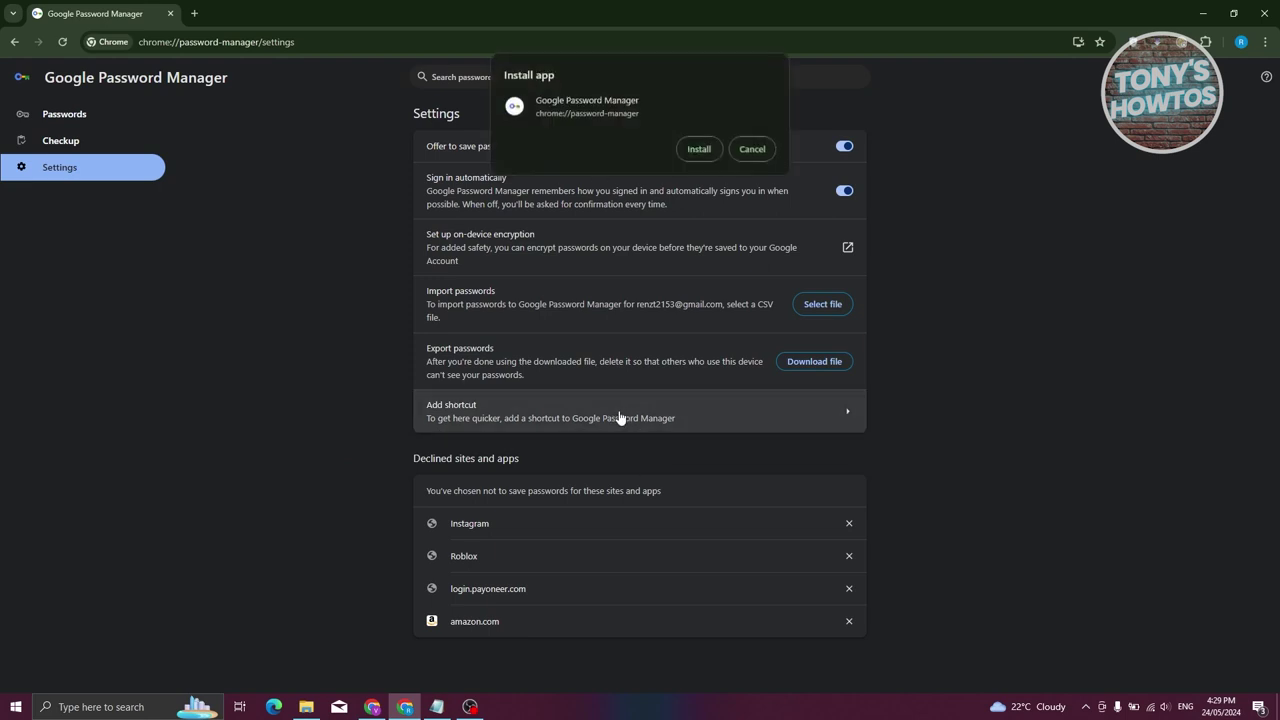
click(688, 154)
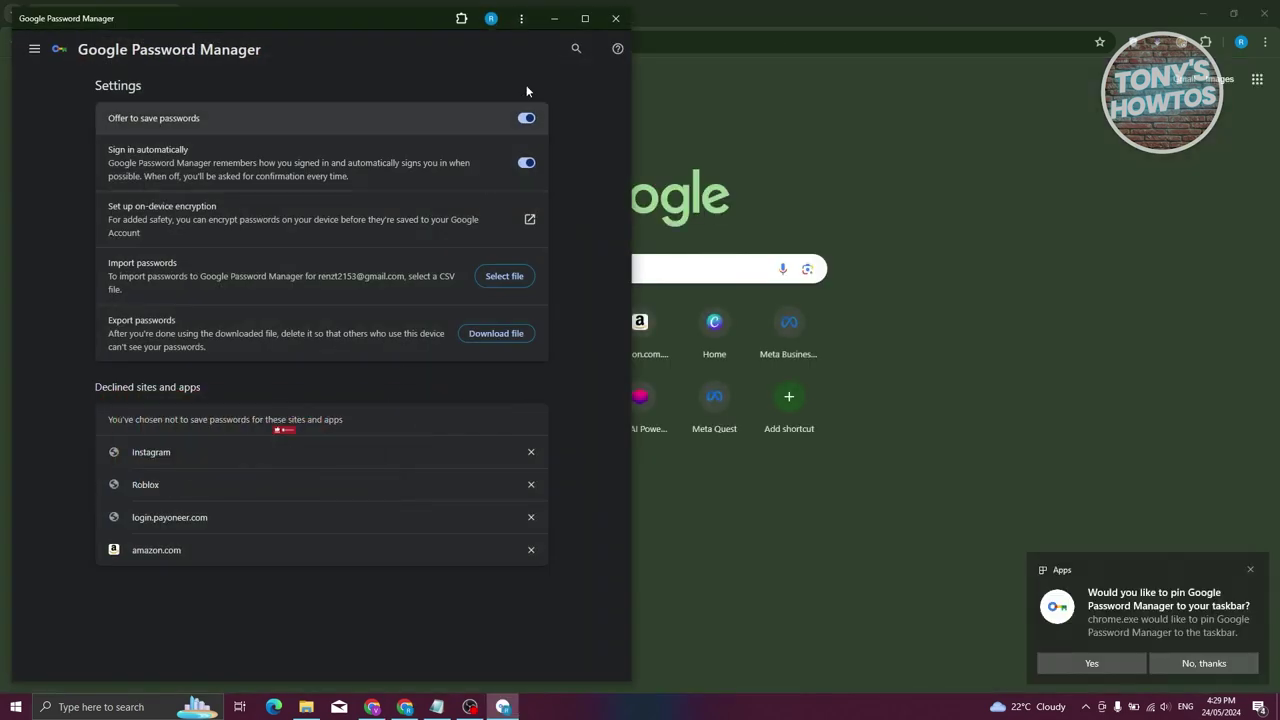
drag(363, 22, 655, 68)
click(906, 66)
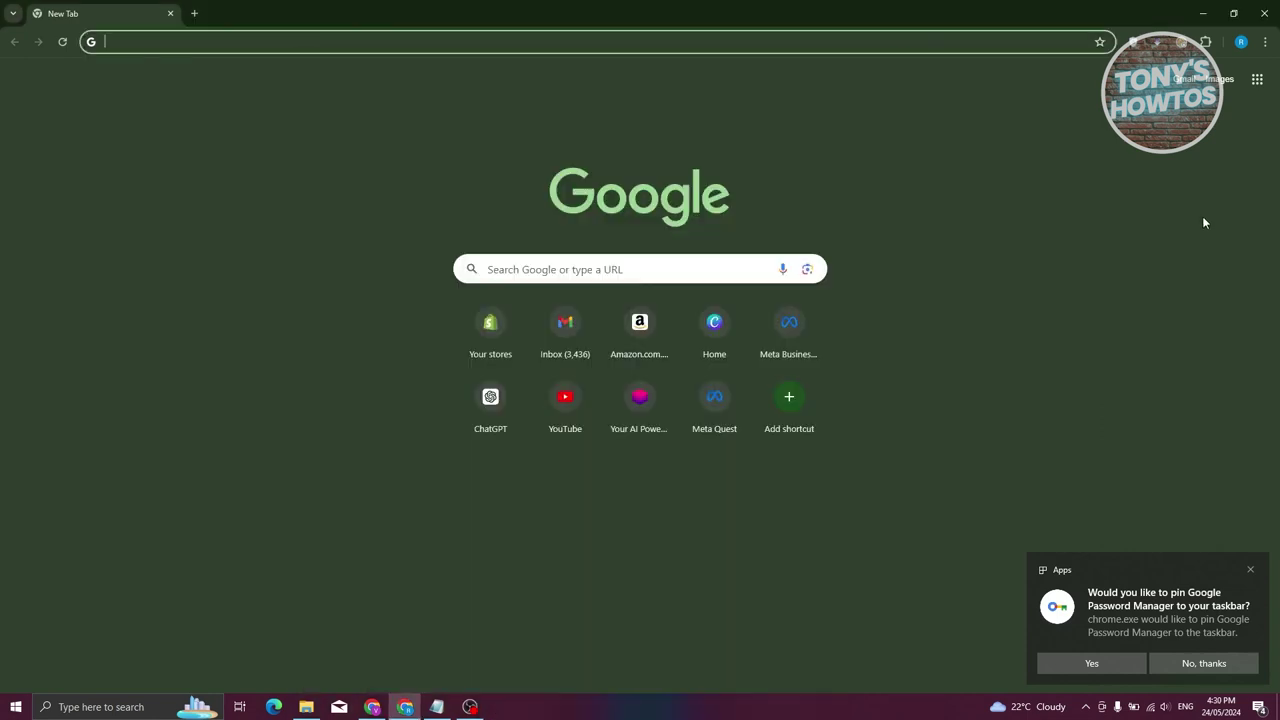
- Reopen Google Password Manager's Passwords page in Chrome via Passwords and autofill
click(1265, 43)
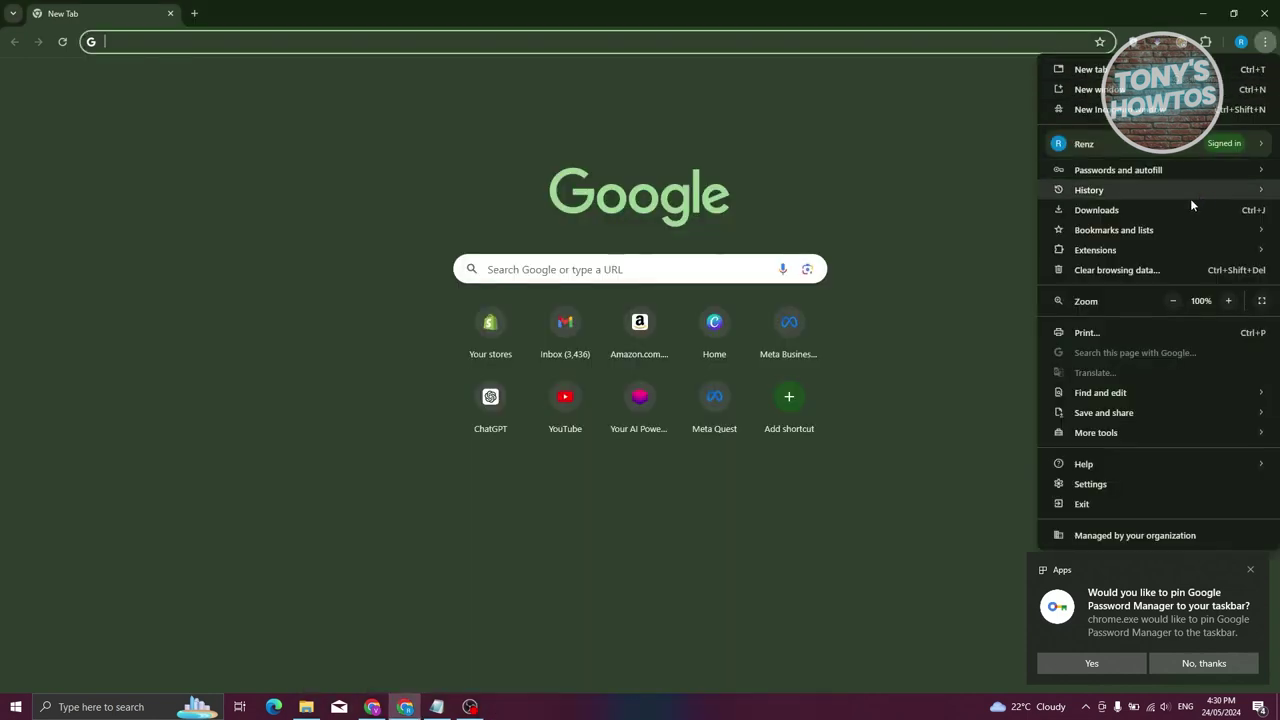
mouse_move(1134, 176)
click(994, 170)
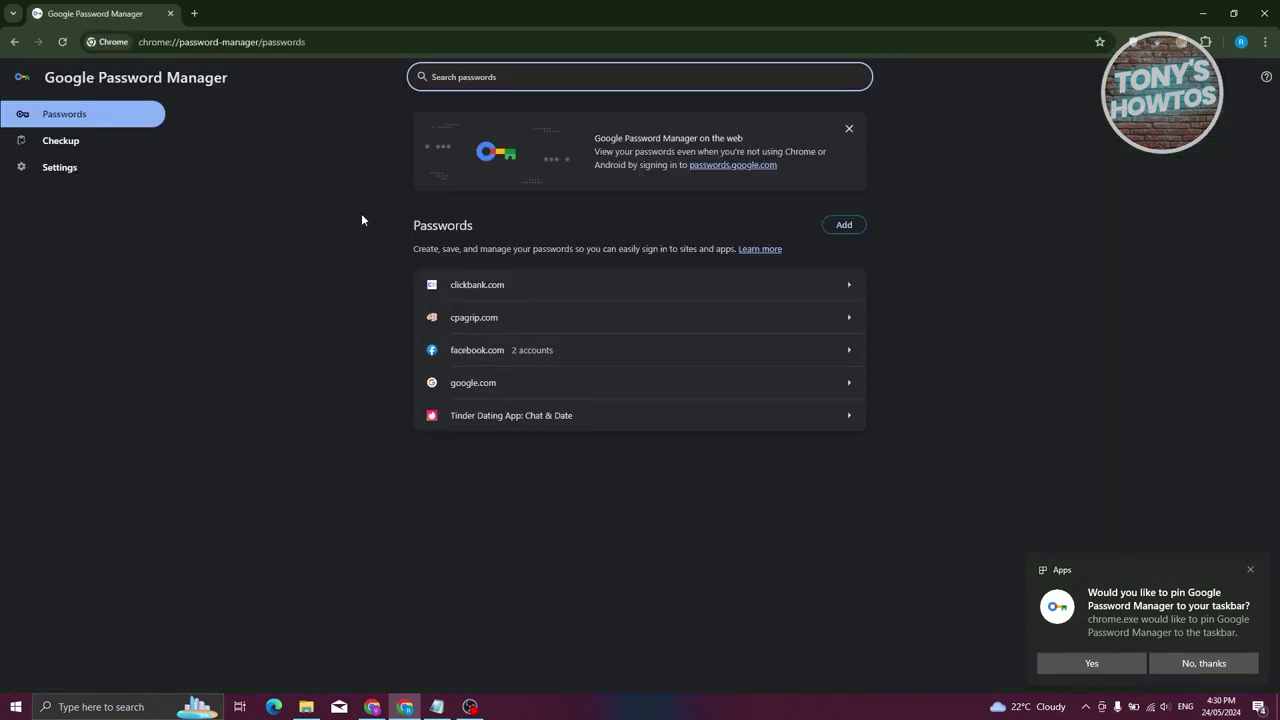
click(838, 226)
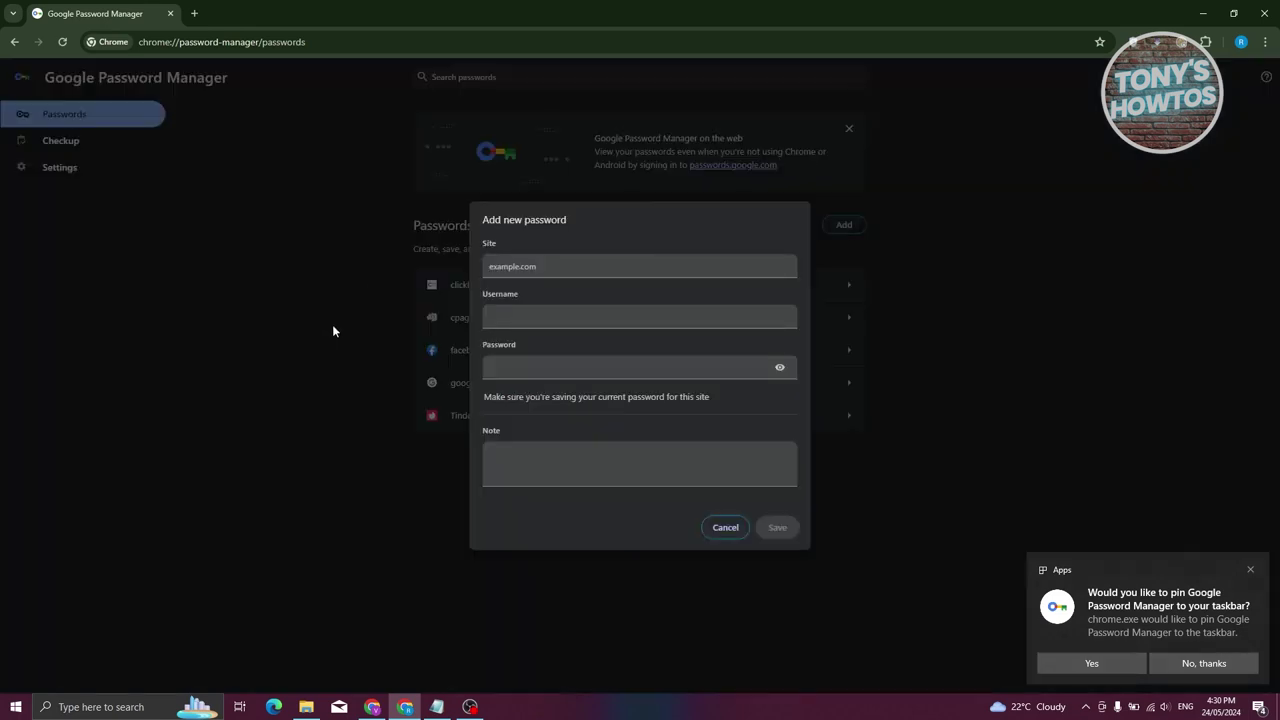
click(525, 266)
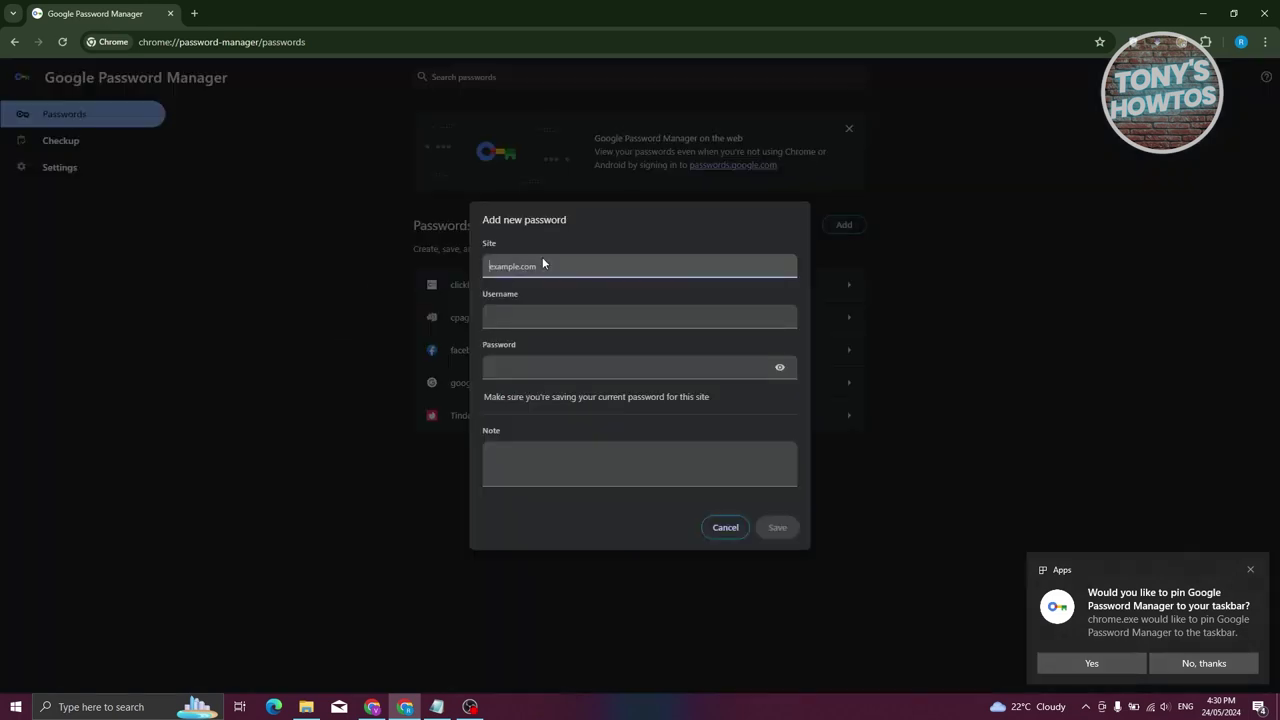
key(Tab)
click(515, 366)
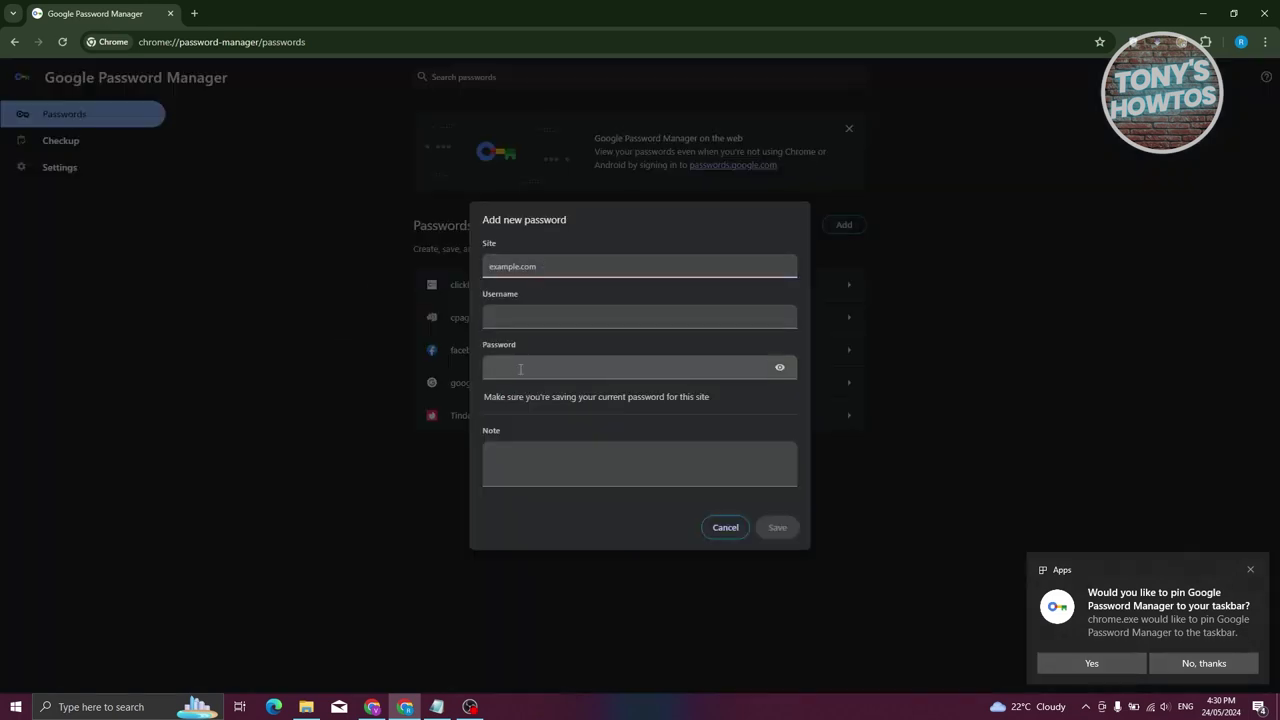
click(594, 458)
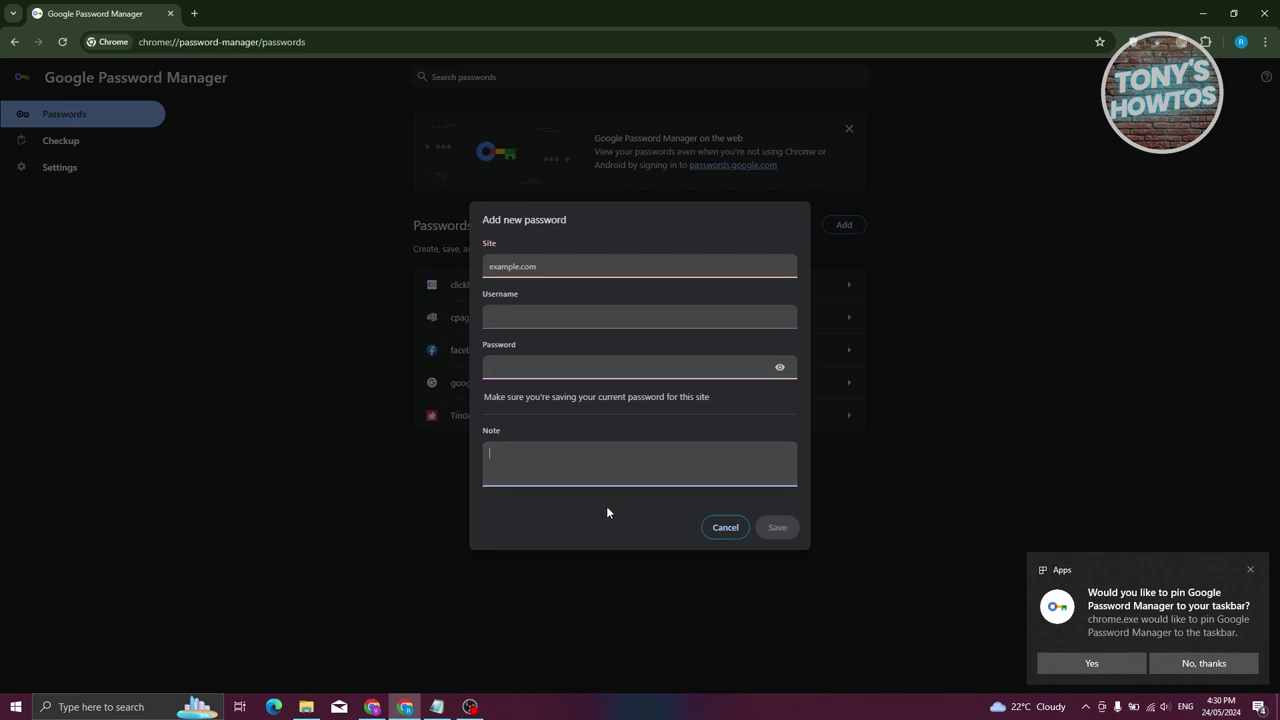
key(shift+Tab)
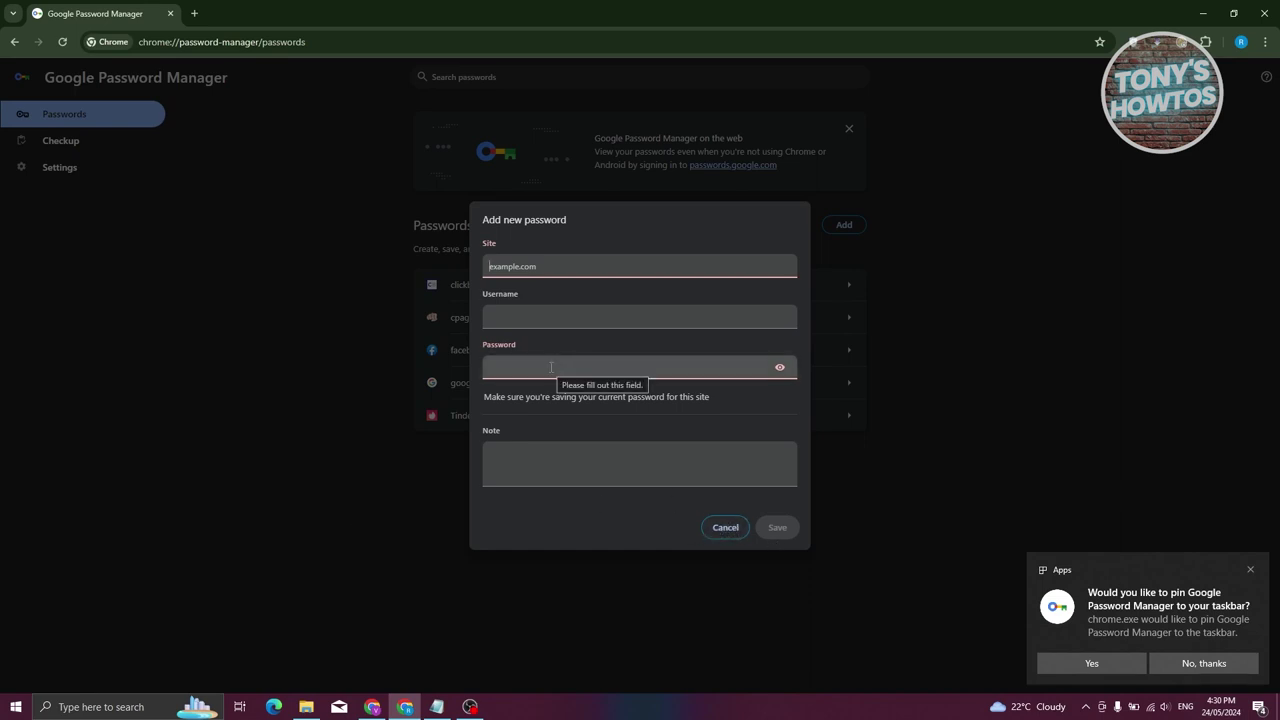
click(724, 528)
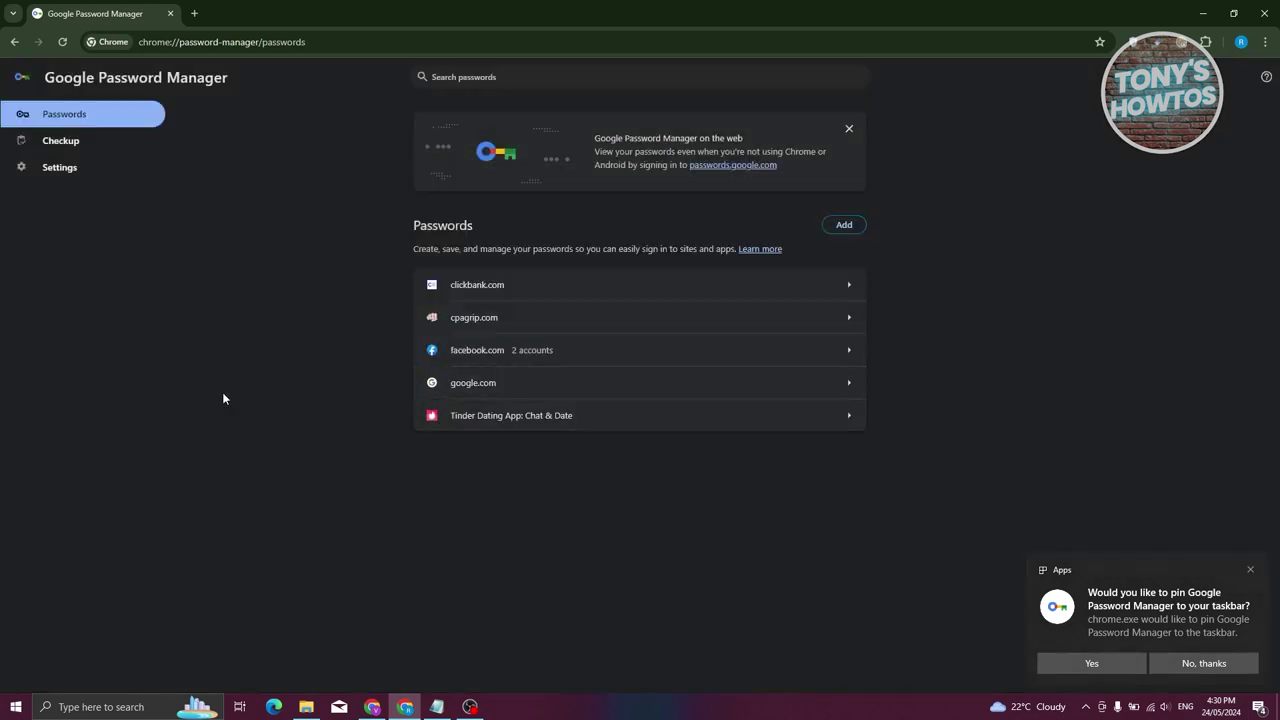
- View the clickbank.com login details, then go back to the saved passwords list
click(475, 286)
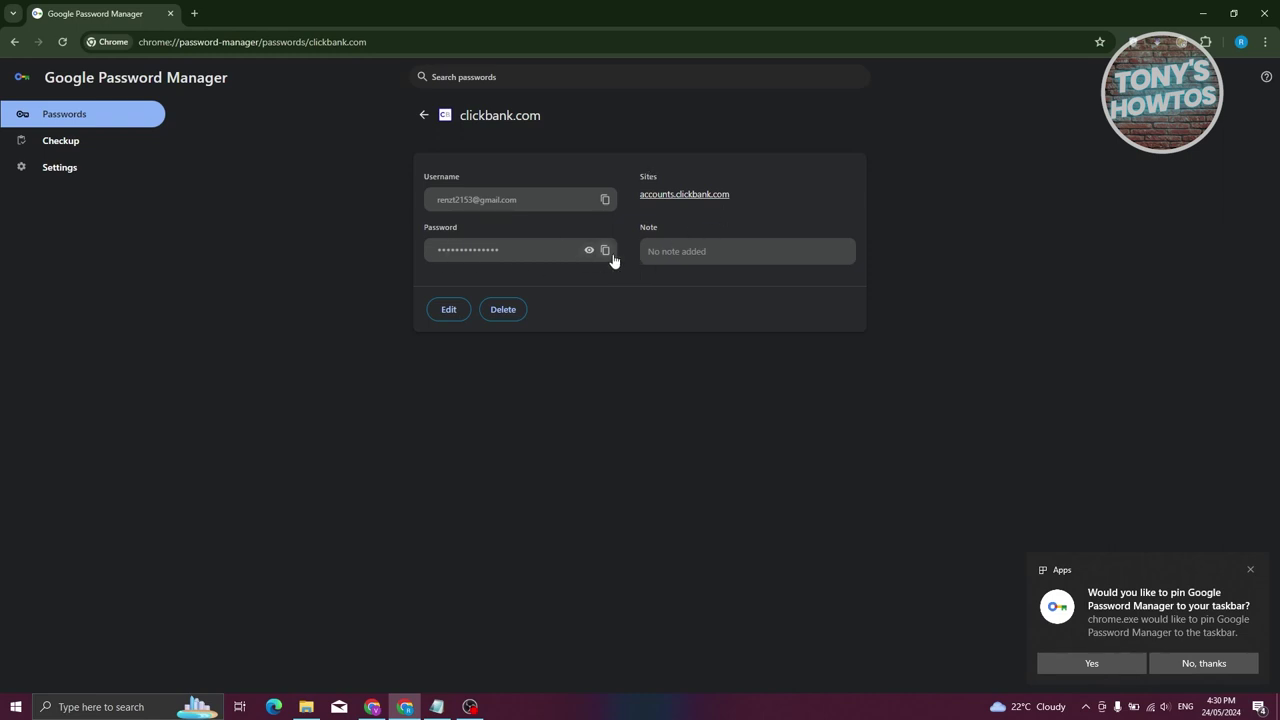
click(421, 116)
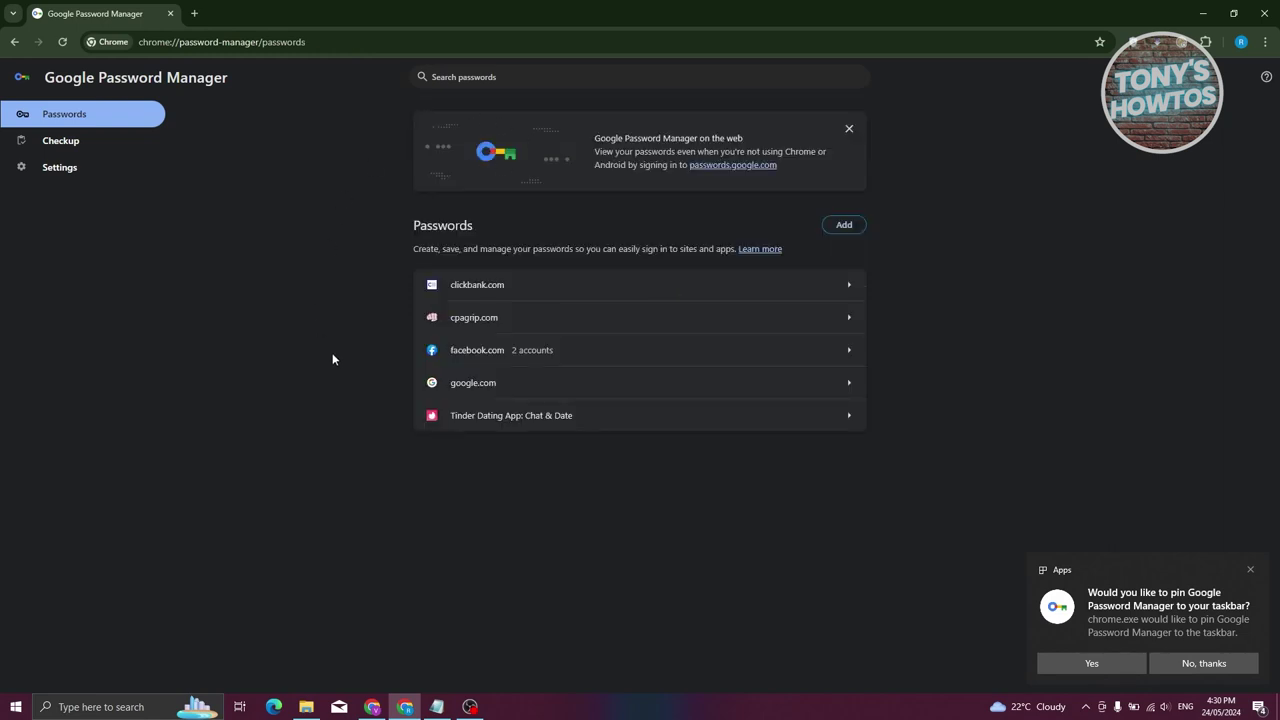
- Run a Checkup on the 5 saved passwords, then go to the Settings page
click(64, 146)
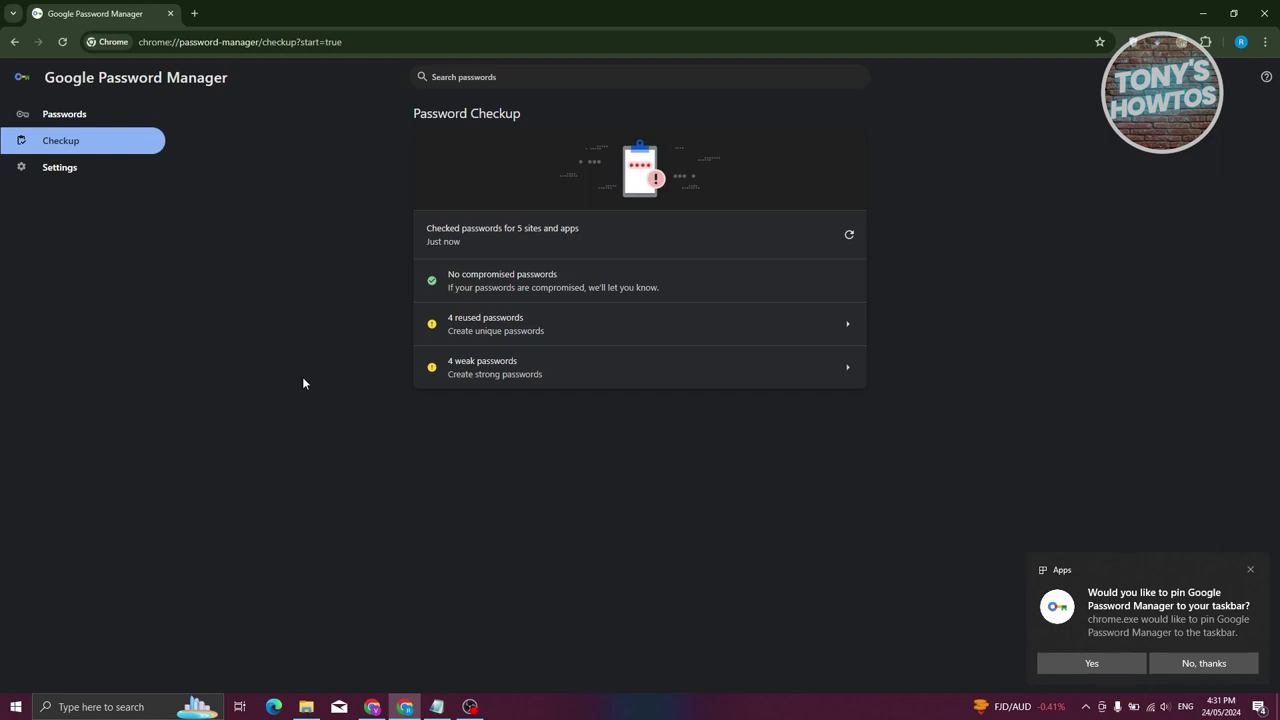
click(78, 168)
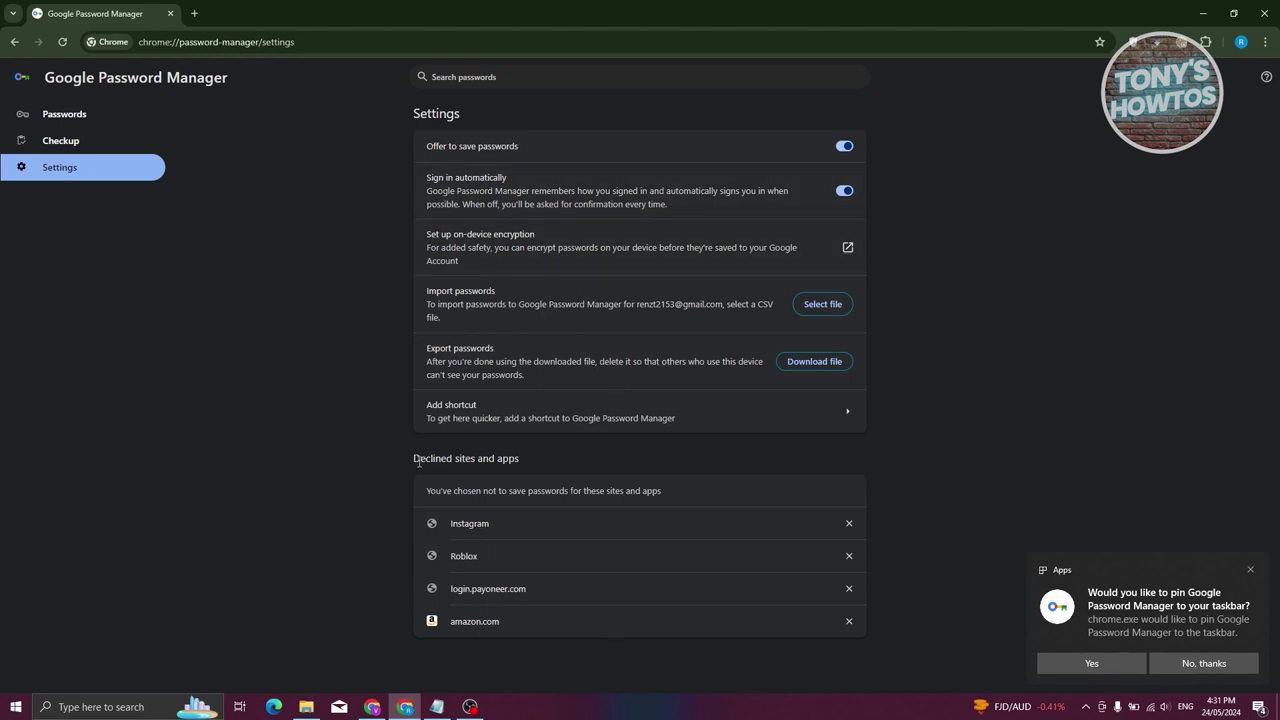
- Delete the Instagram entry under Declined sites and apps in Password Manager settings
drag(415, 462, 525, 458)
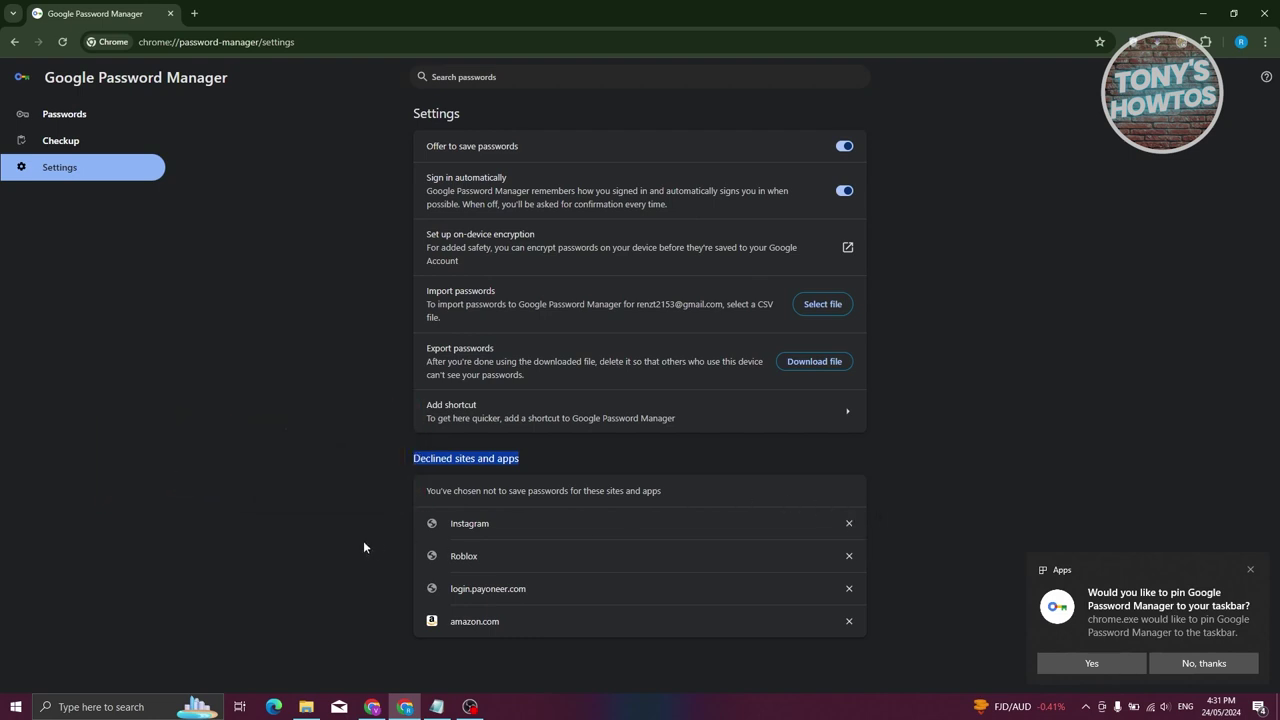
click(494, 485)
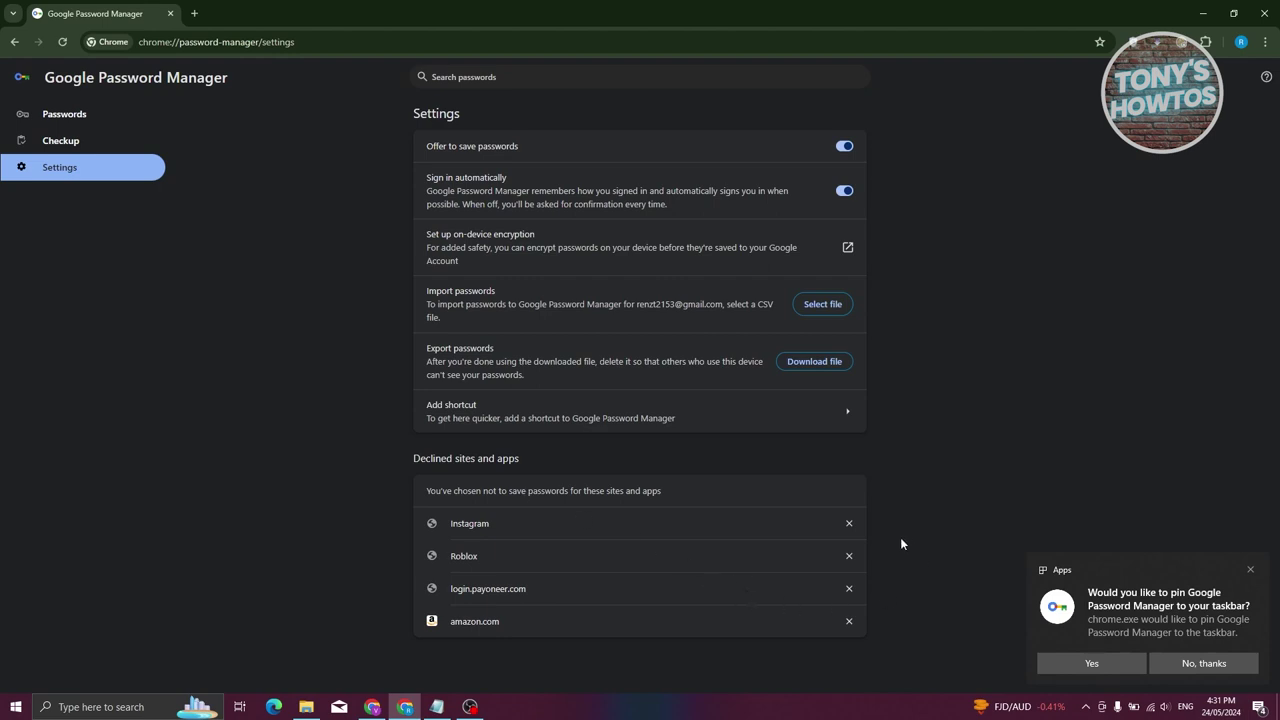
click(849, 524)
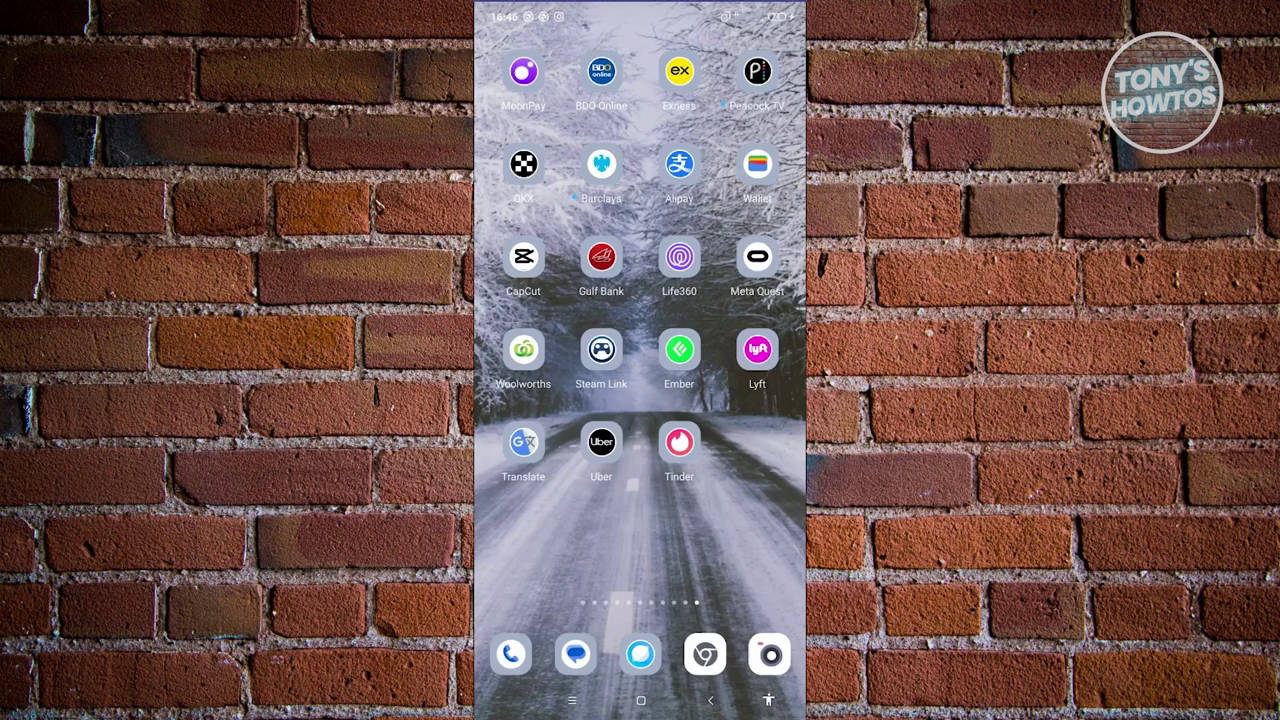
- On the phone, launch Chrome and open Settings > Password Manager to view saved passwords
click(705, 654)
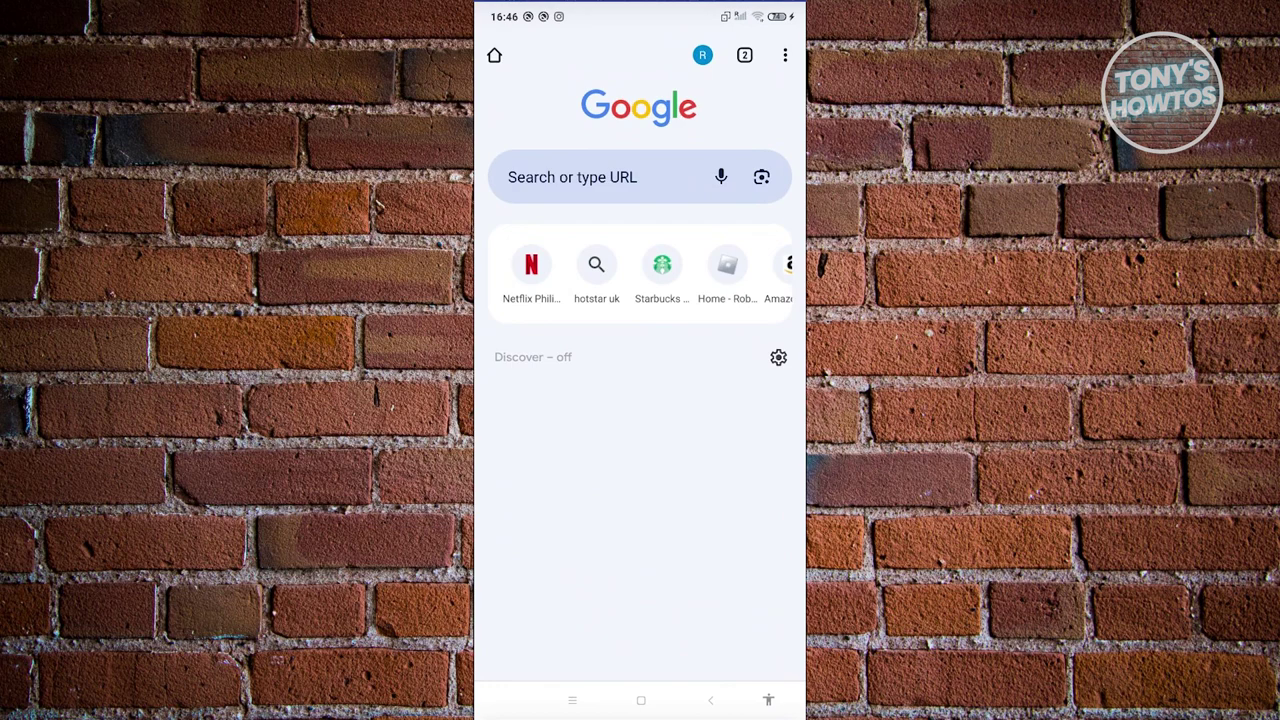
click(785, 55)
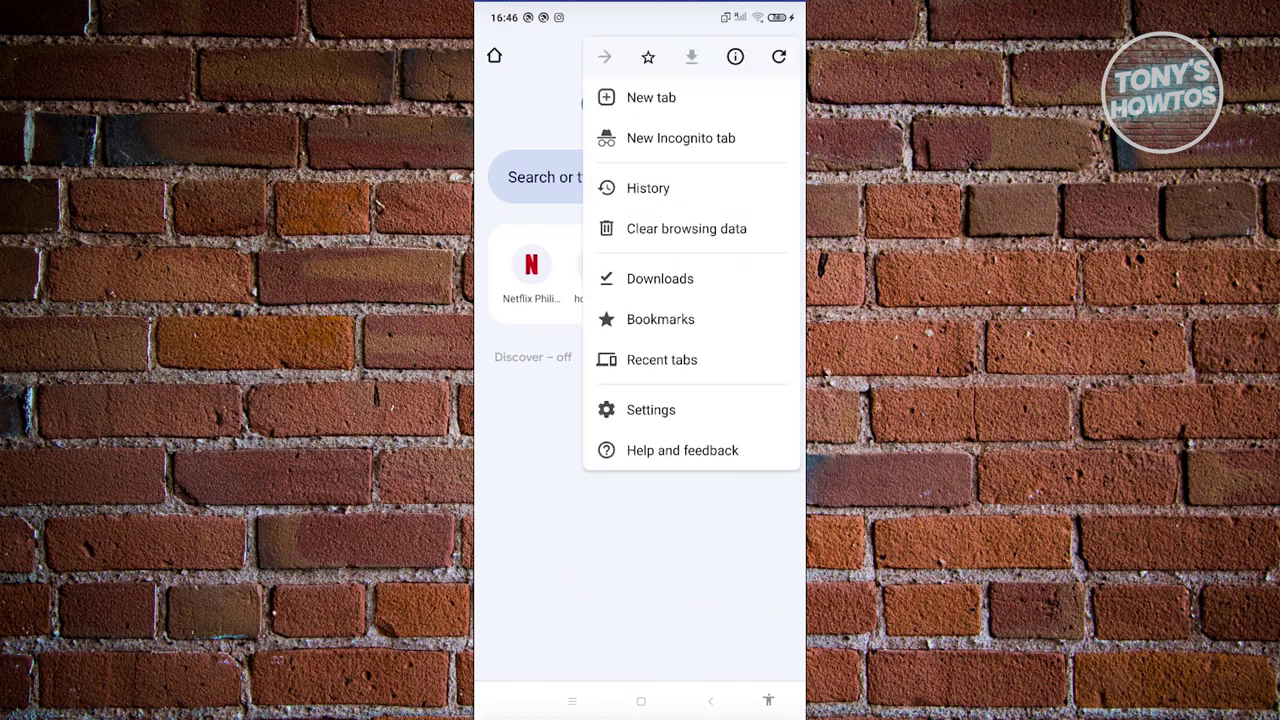
click(651, 410)
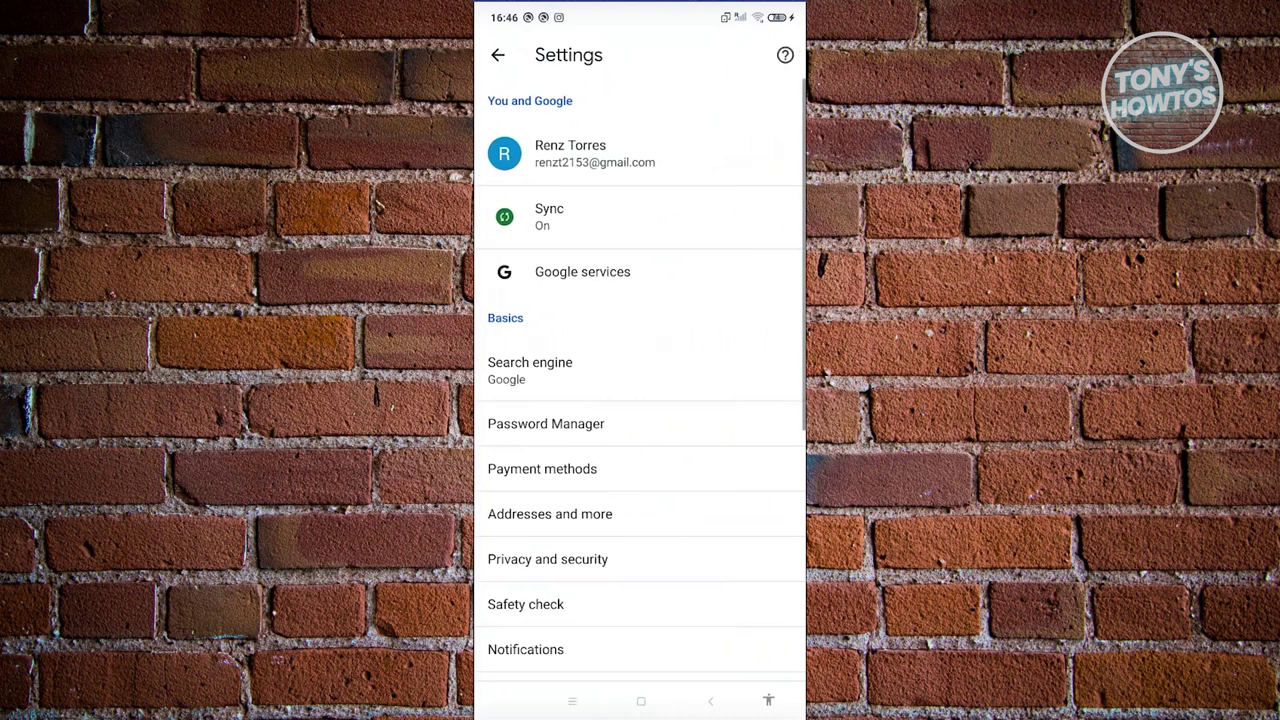
click(546, 423)
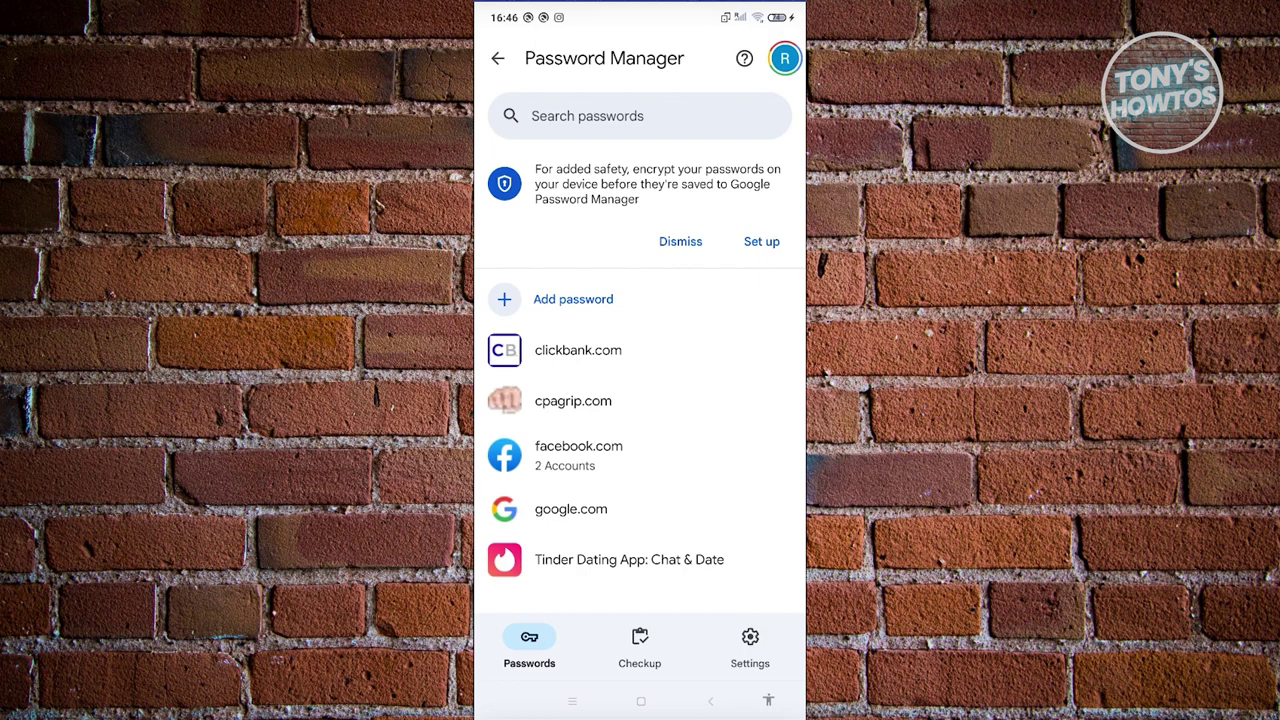
- Look through the Checkup and Settings tabs, then return to the Passwords tab
click(640, 645)
click(750, 645)
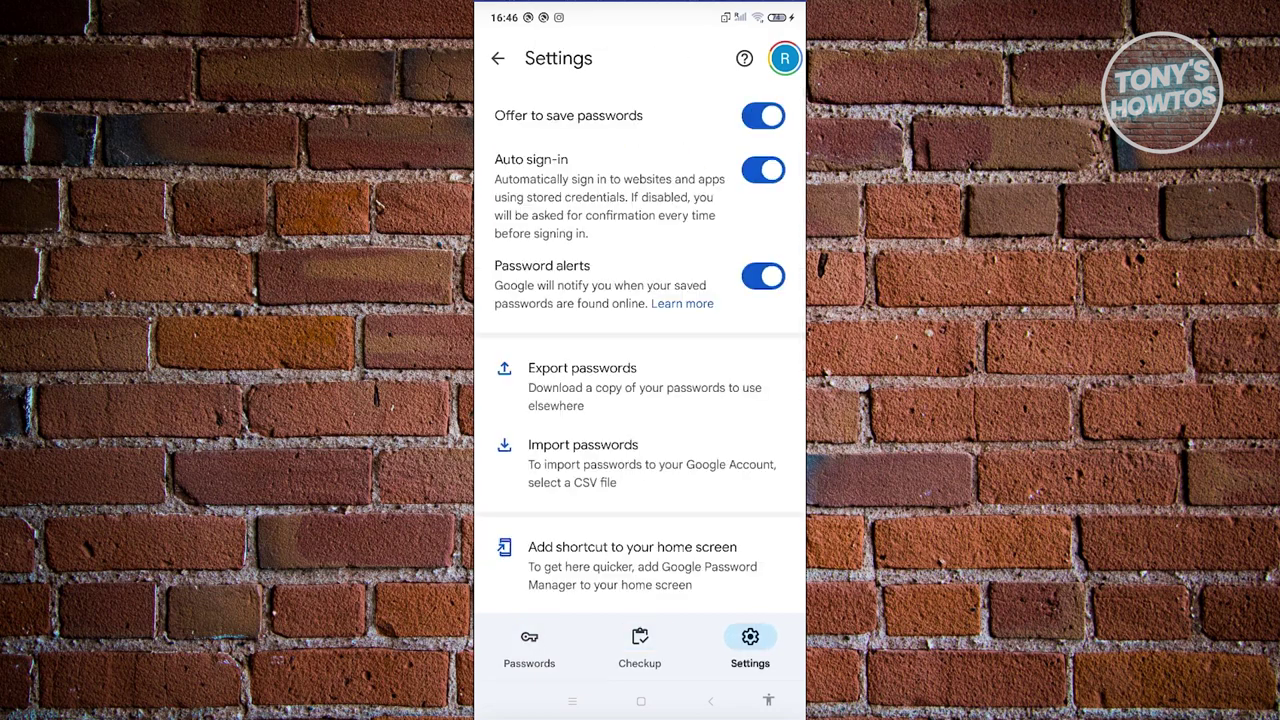
click(640, 645)
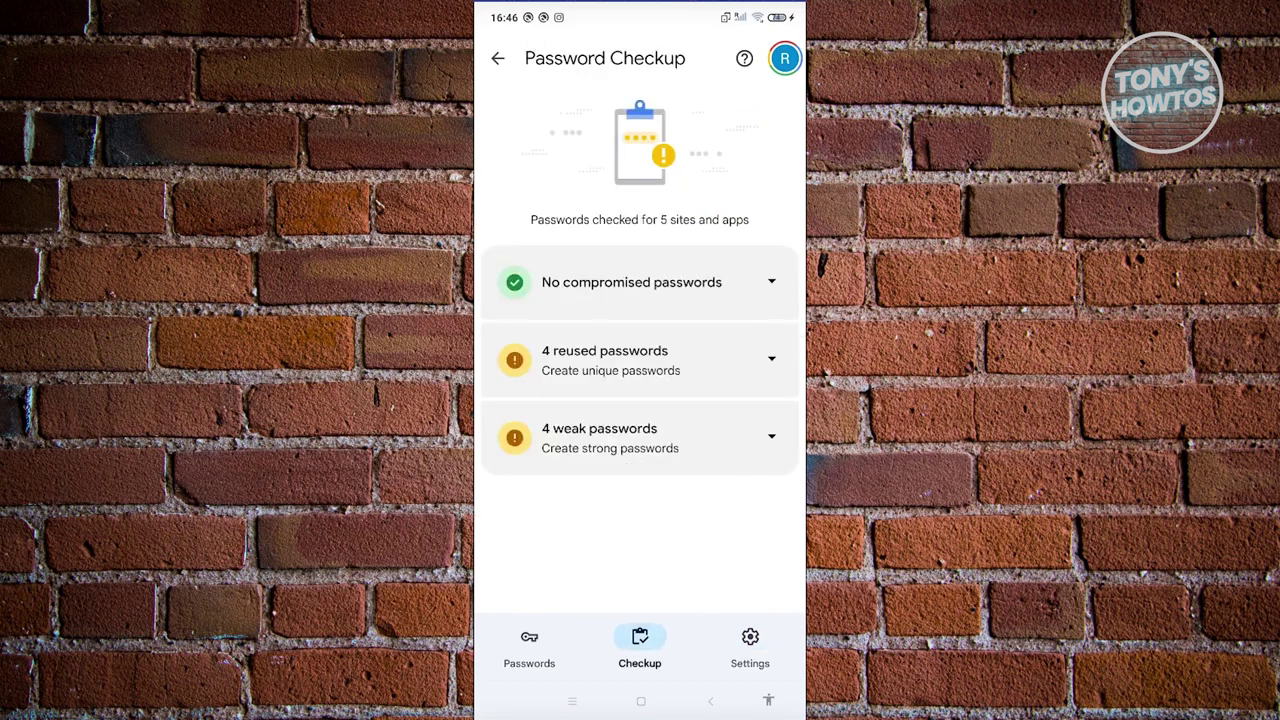
click(529, 645)
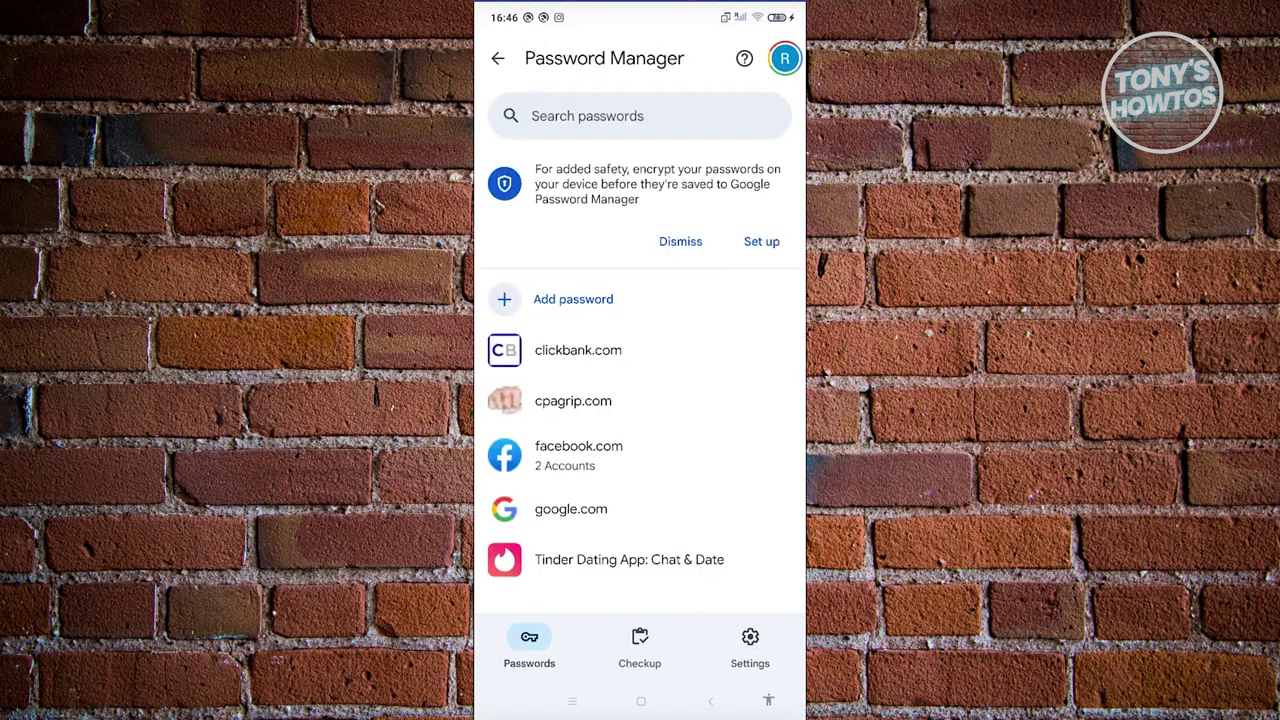
- Open the saved clickbank.com login from the passwords list
scroll(640, 350, down, 1)
scroll(640, 350, up, 1)
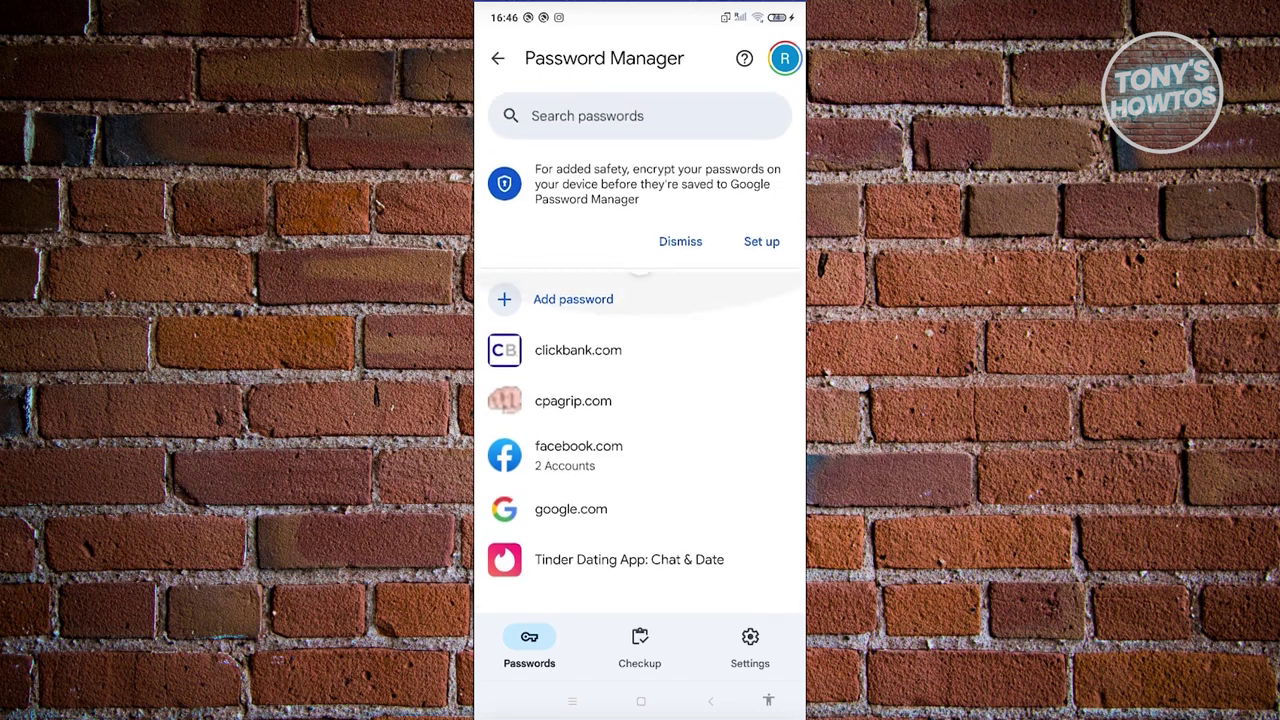
click(578, 350)
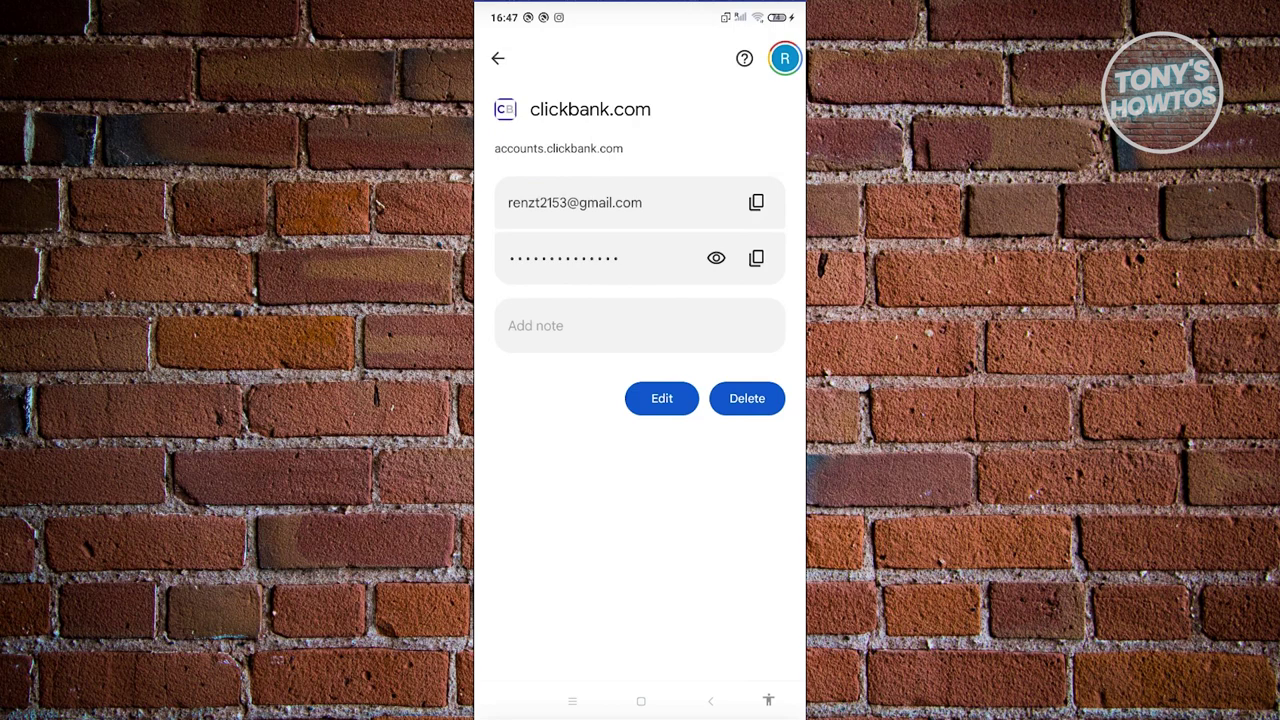
- Leave clickbank.com and scroll Settings to the declined amazon.com, payoneer and Roblox
click(498, 58)
click(750, 645)
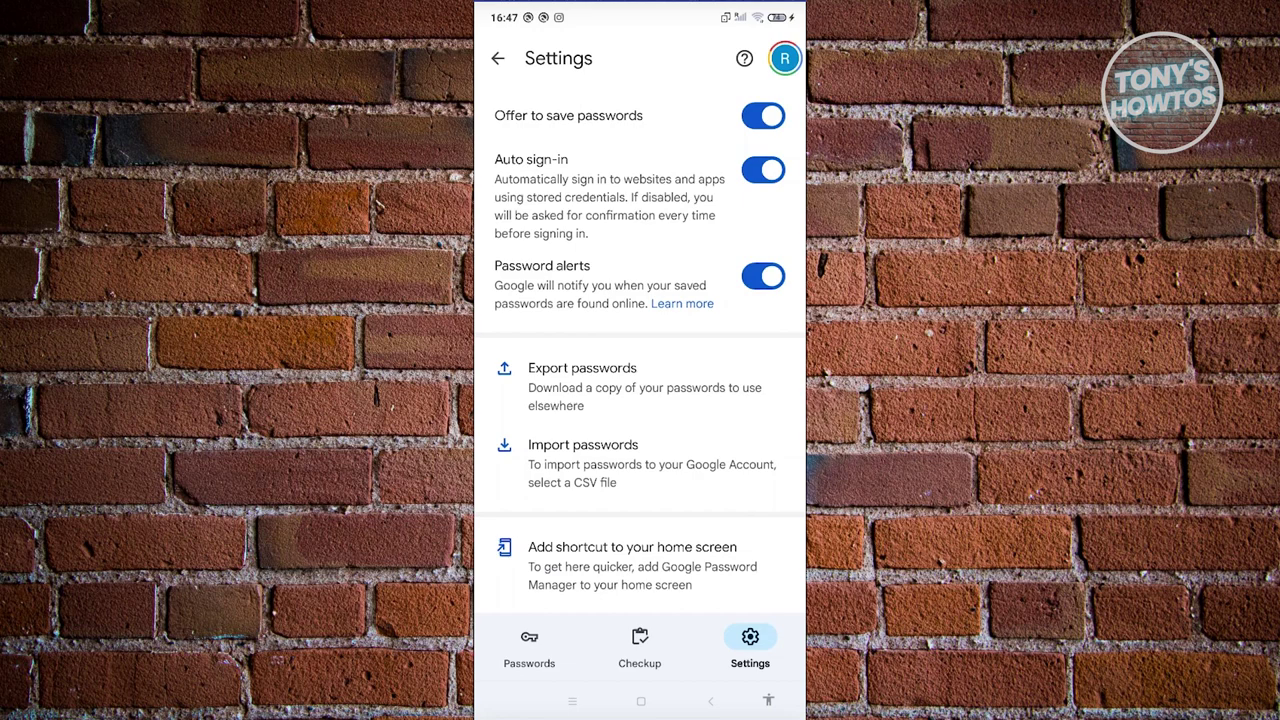
scroll(640, 350, down, 5)
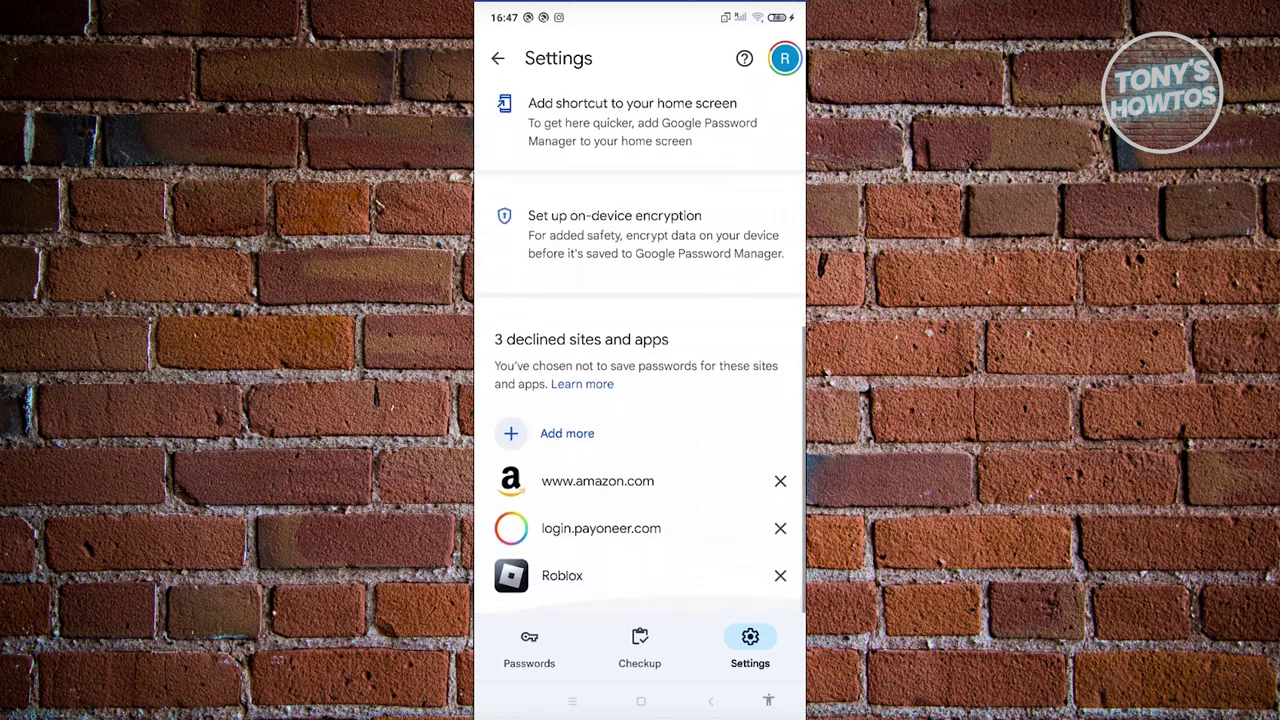